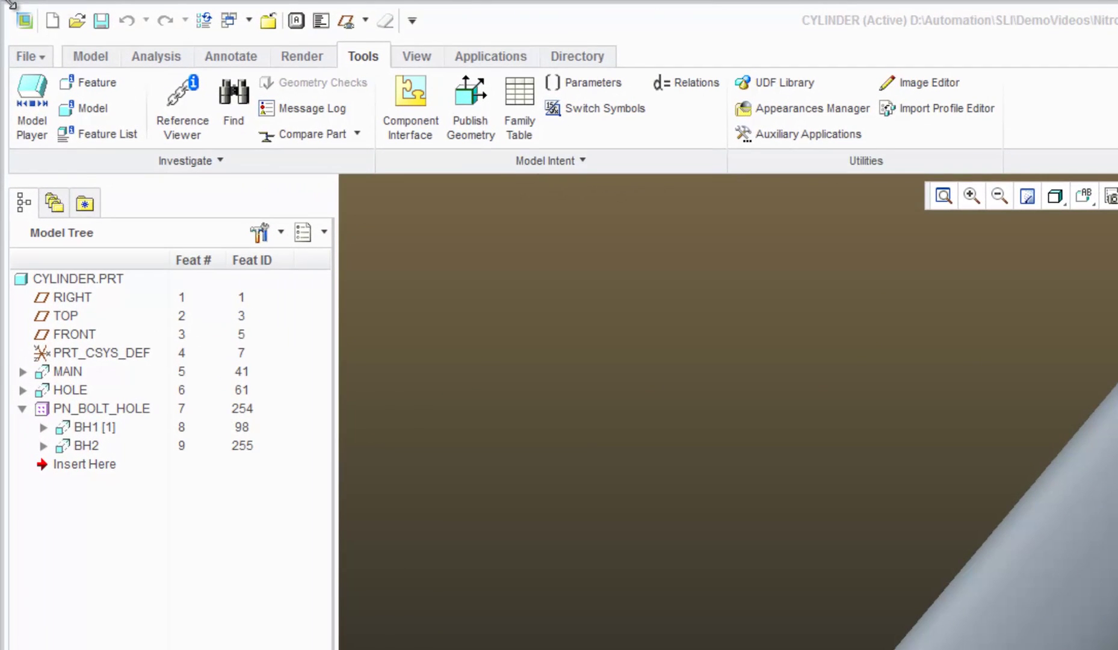
# - Open the Program menu for the CYLINDER part from the Model Intent options
pyautogui.click(552, 157)
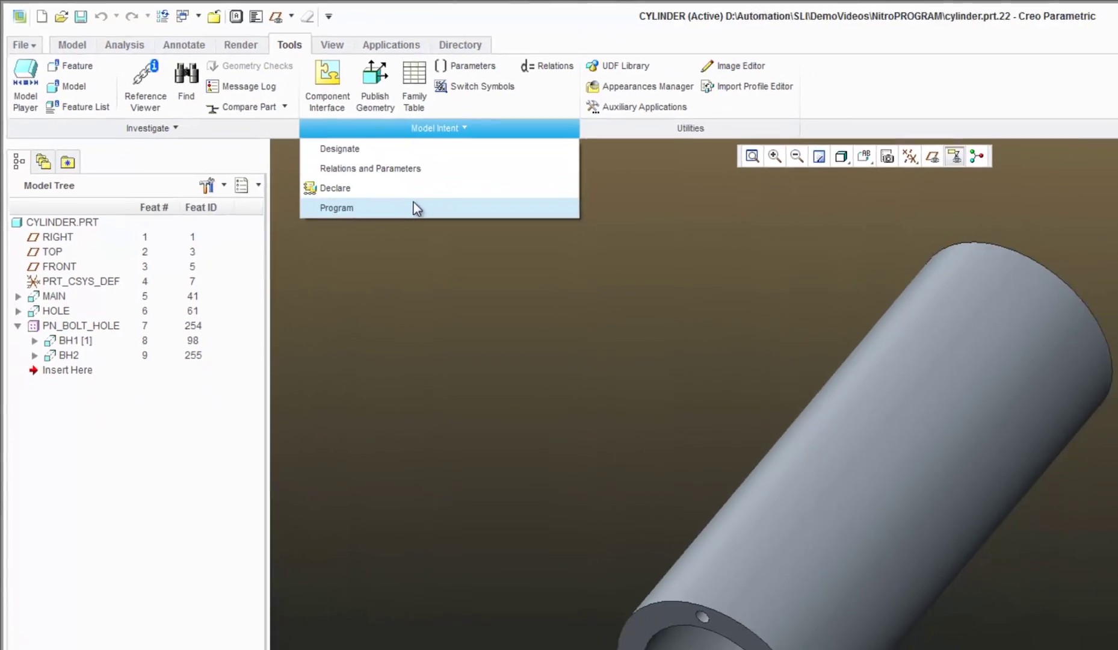
pyautogui.click(412, 204)
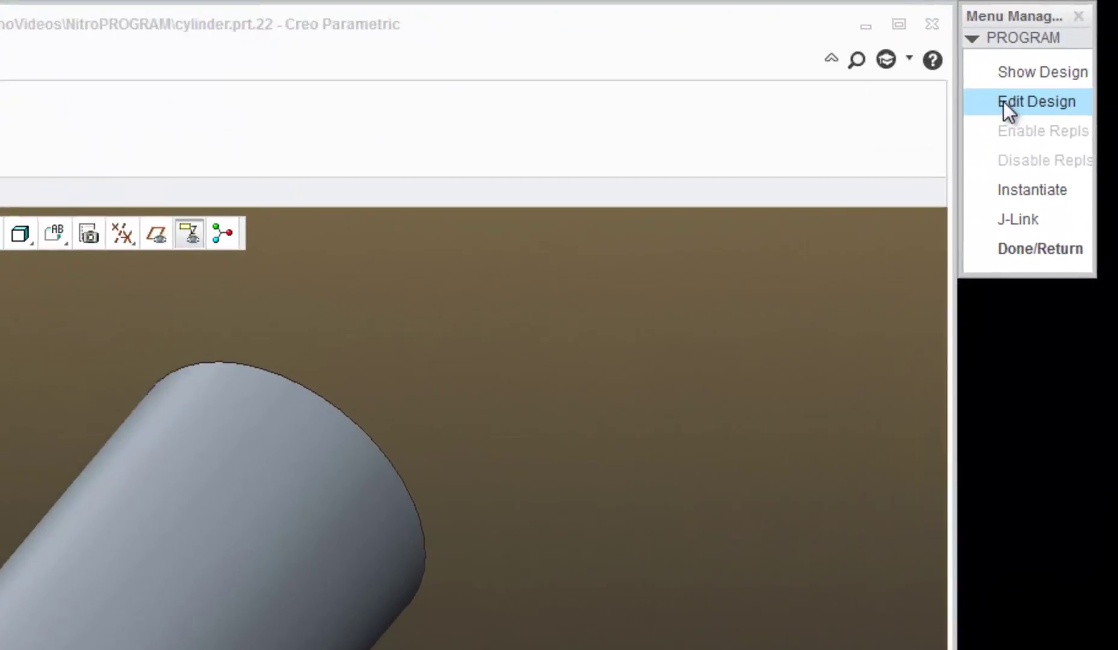
# - Add the prompt "Enter the Length of the Cylinder" below LENGTH NUMBER in the listing
pyautogui.click(1101, 49)
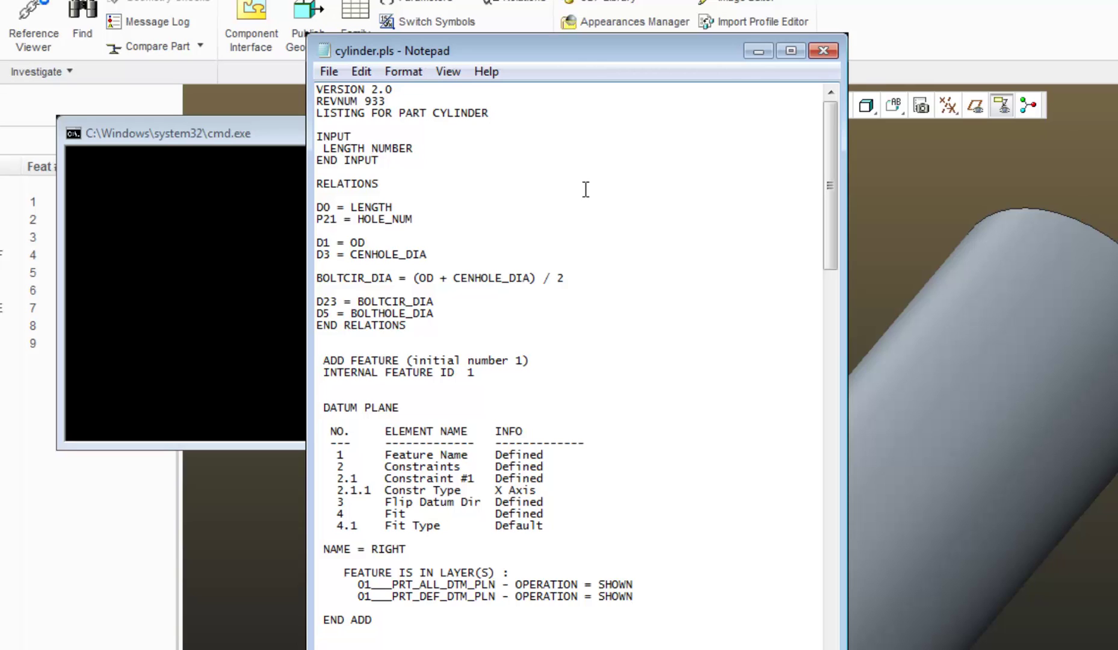
pyautogui.press('Return')
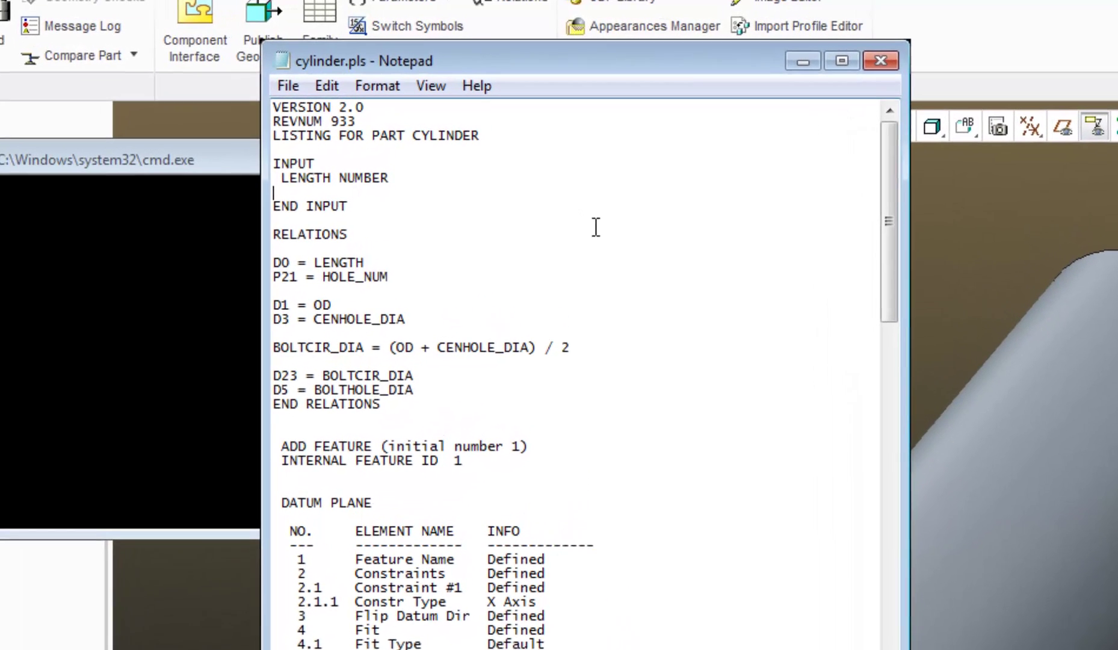
pyautogui.write('"')
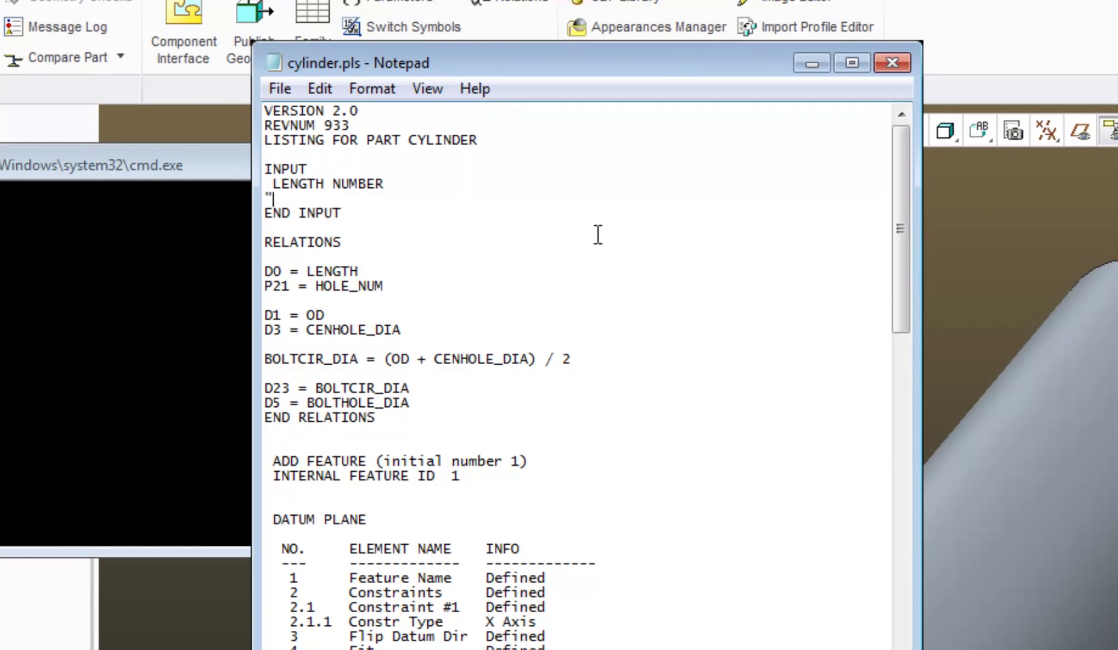
pyautogui.write('E')
pyautogui.write('ntyer')
pyautogui.press('BackSpace')
pyautogui.press('BackSpace')
pyautogui.press('BackSpace')
pyautogui.write('e')
pyautogui.write('r the Le')
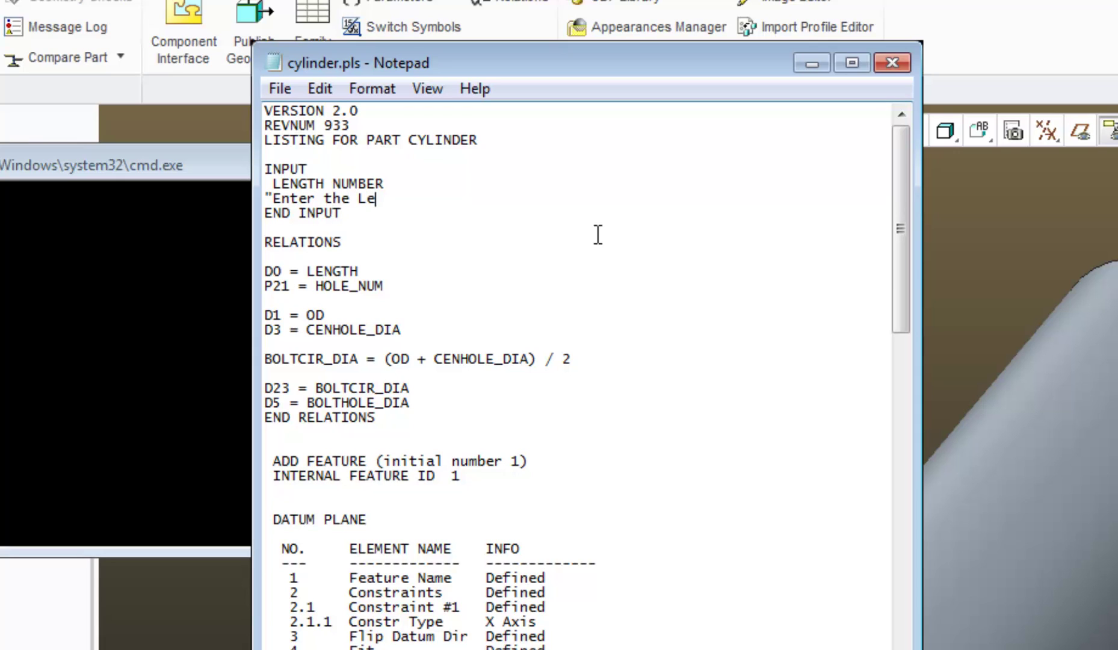
pyautogui.write('ngt')
pyautogui.write('h of the ')
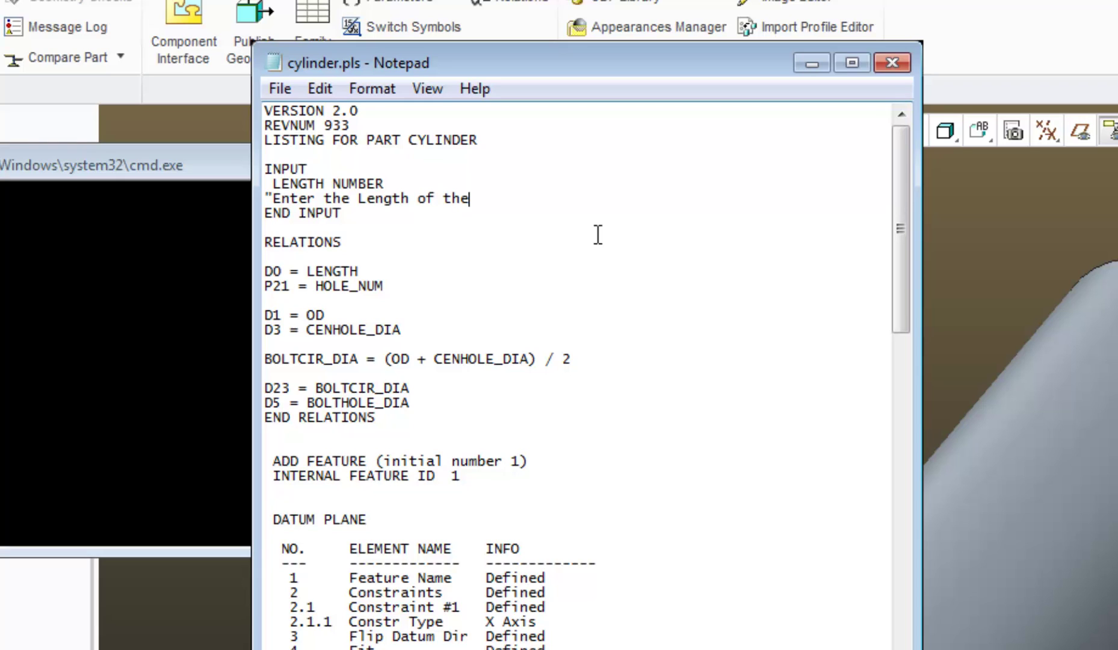
pyautogui.write('Cyl')
pyautogui.write('inder')
pyautogui.write('"')
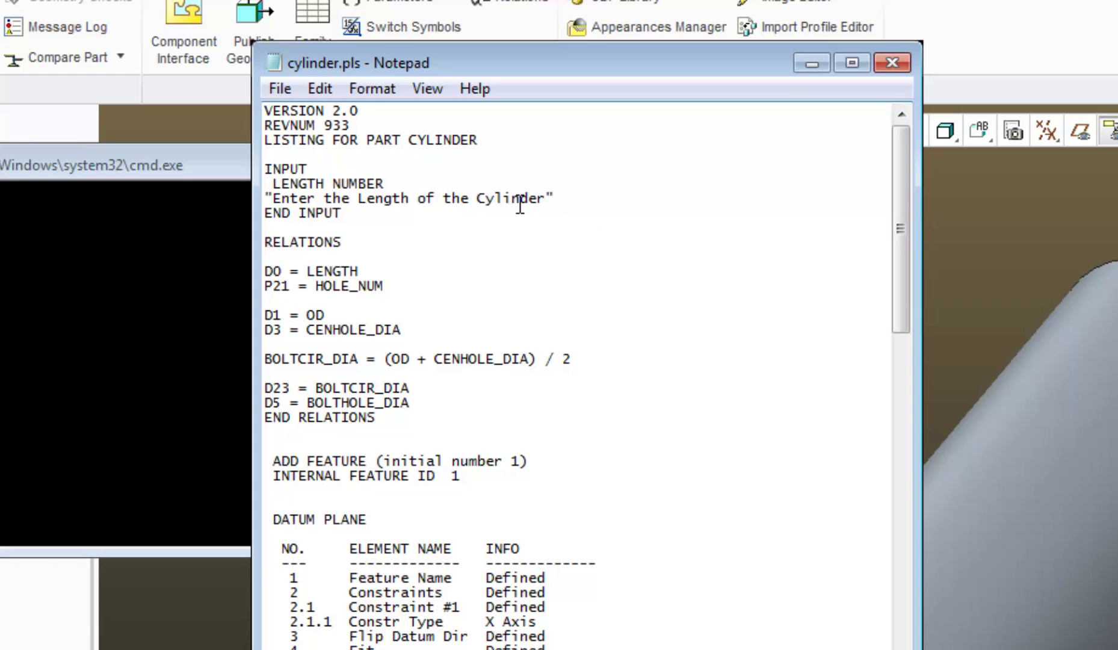
# - Save the edited program listing and exit Notepad
pyautogui.click(278, 92)
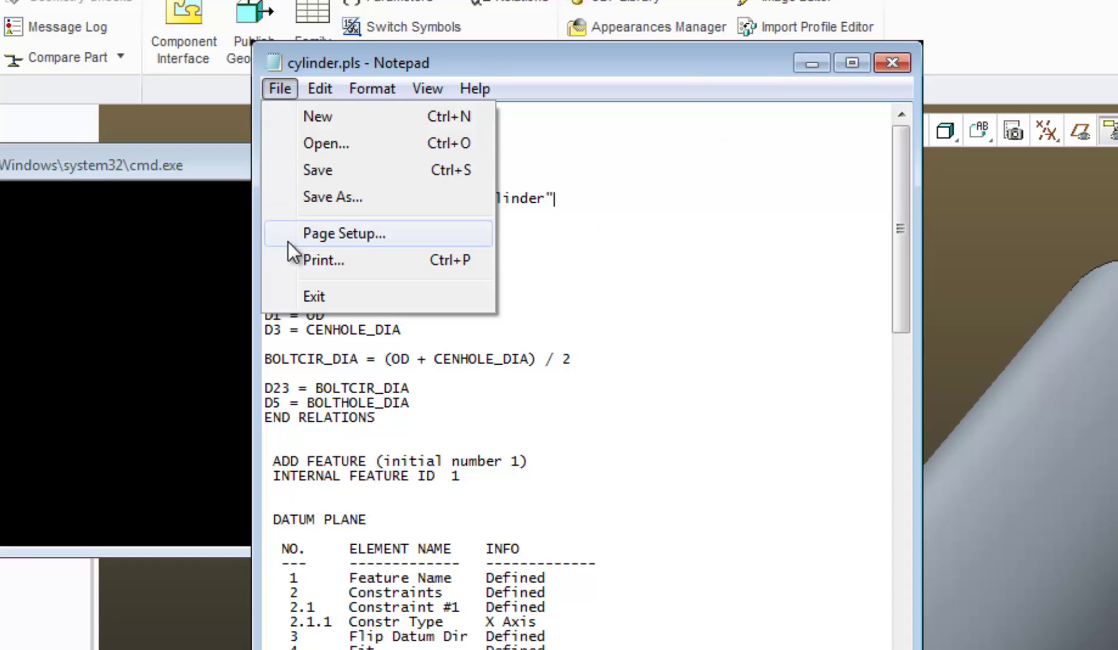
pyautogui.click(295, 293)
pyautogui.click(776, 554)
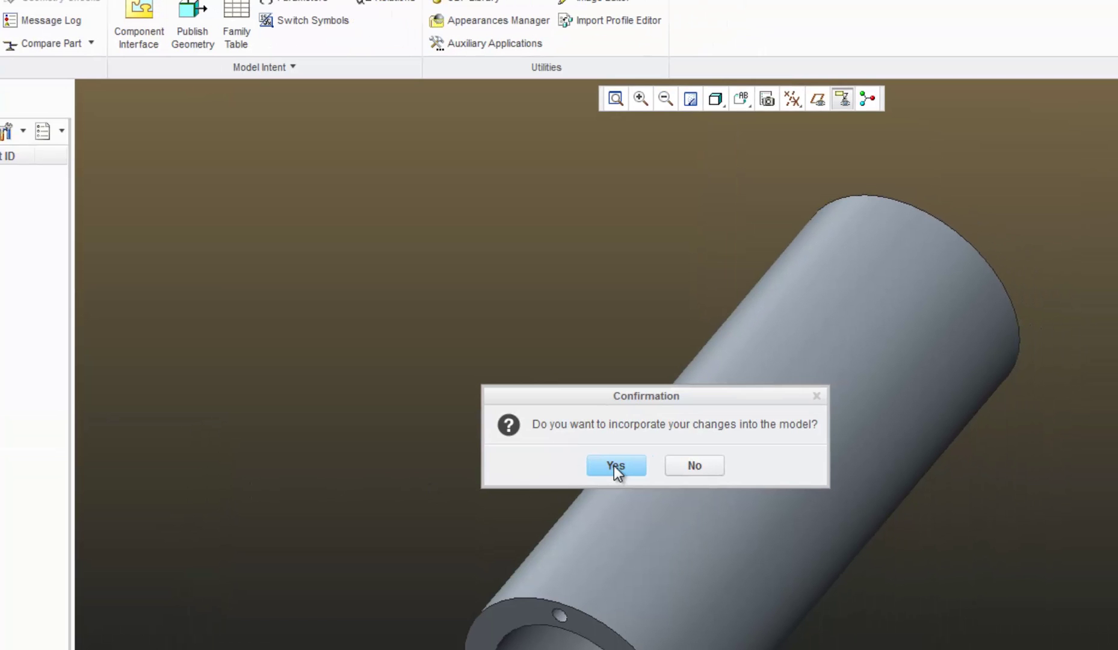
# - Incorporate the program changes and regenerate the cylinder with LENGTH set to 300
pyautogui.click(613, 465)
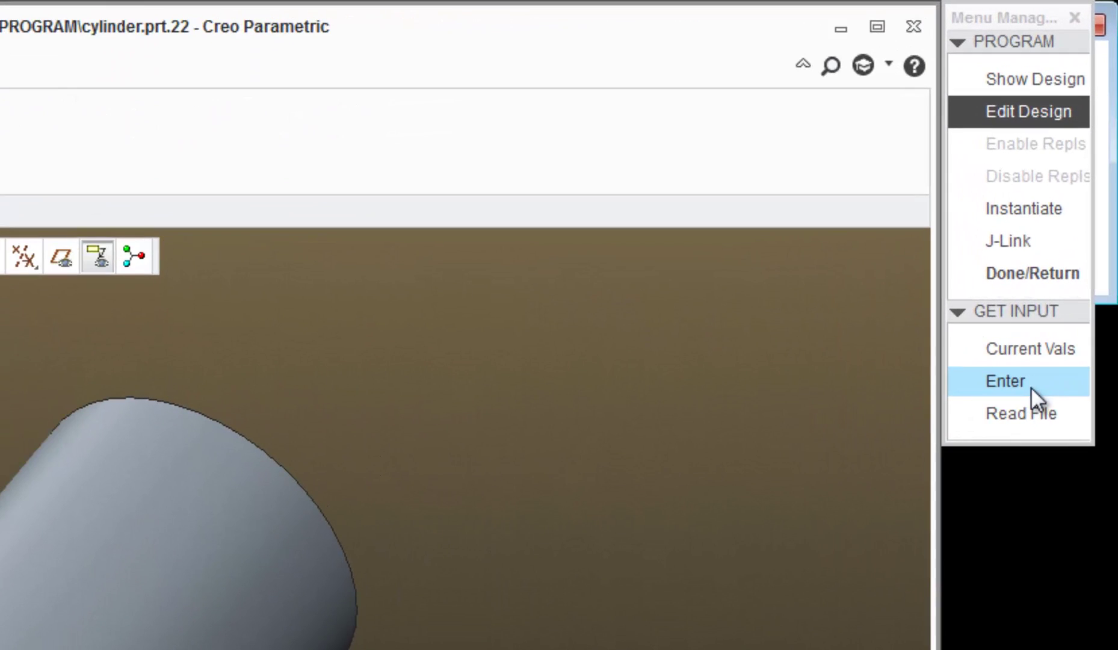
pyautogui.click(1030, 387)
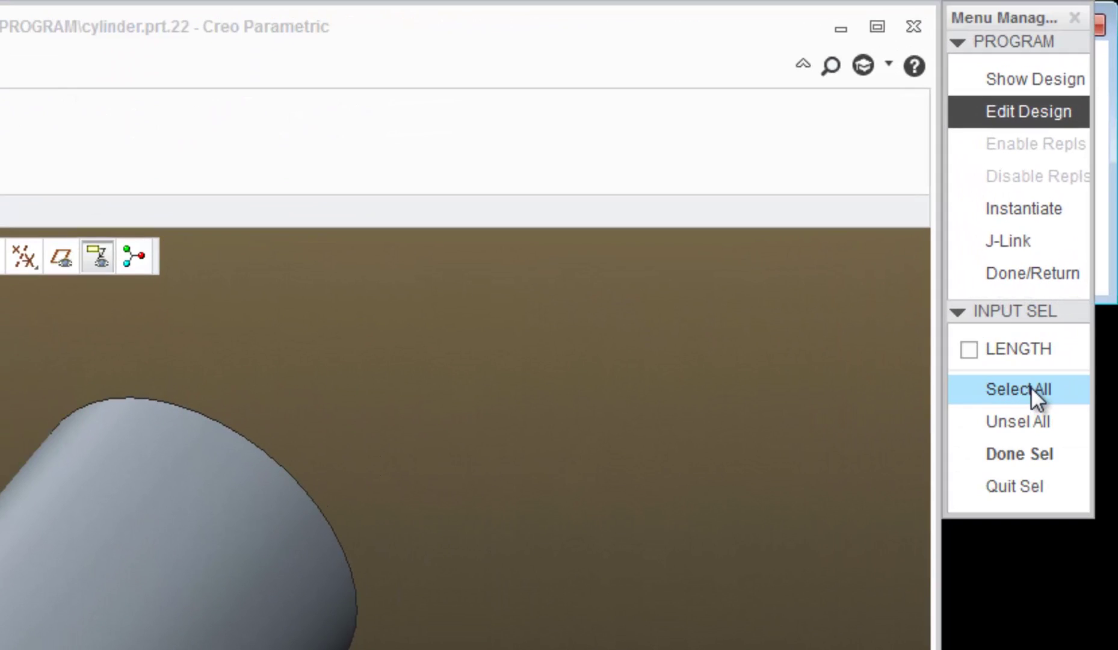
pyautogui.click(1031, 350)
pyautogui.click(1019, 454)
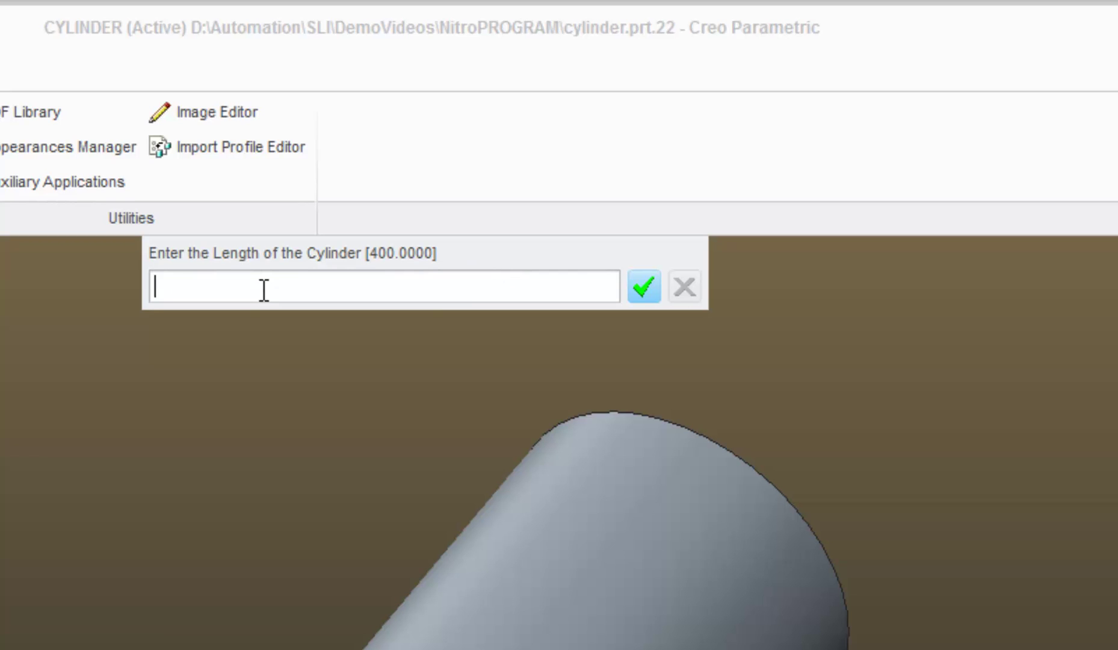
pyautogui.write('300')
pyautogui.press('Return')
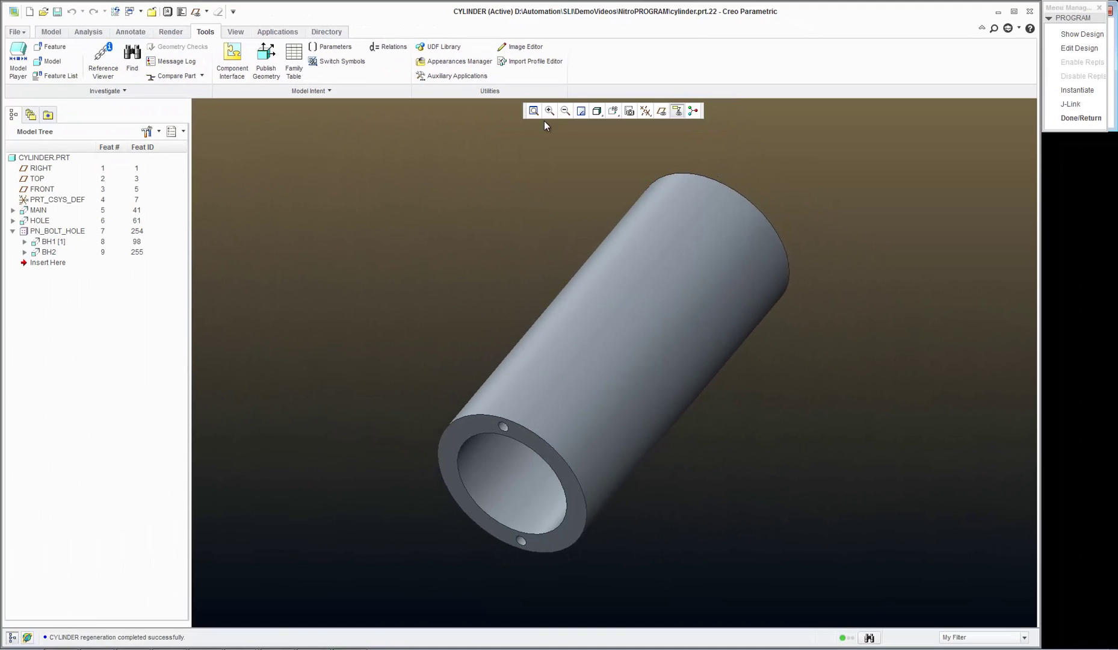
# - Leave the program menu, then reopen the cylinder listing for editing via Edit Design
pyautogui.click(1080, 118)
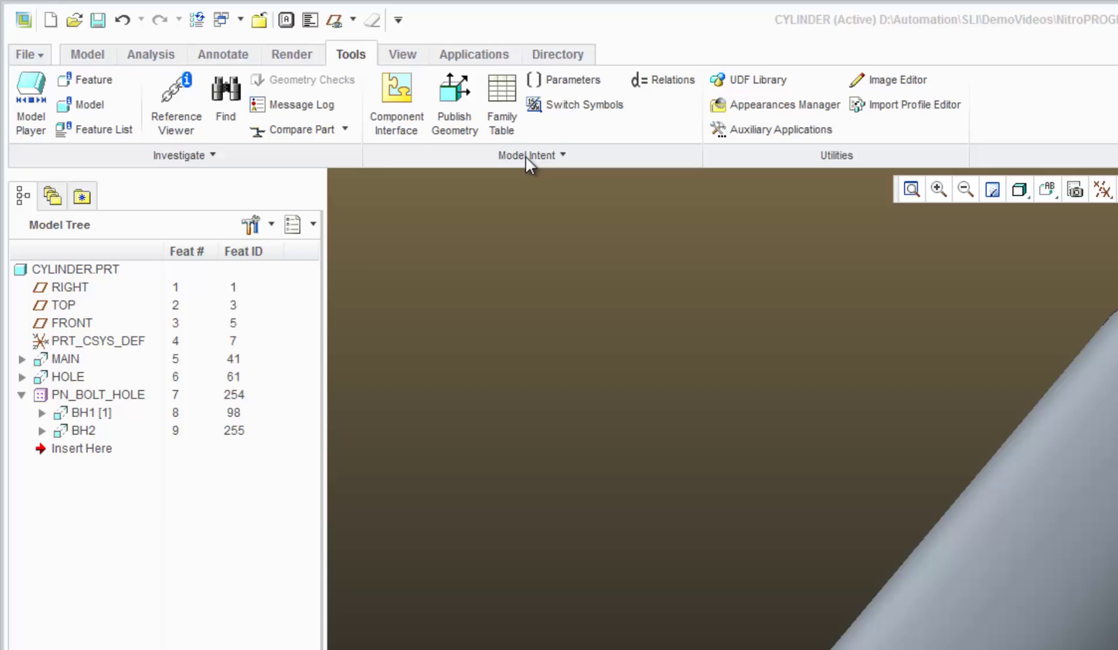
pyautogui.click(526, 158)
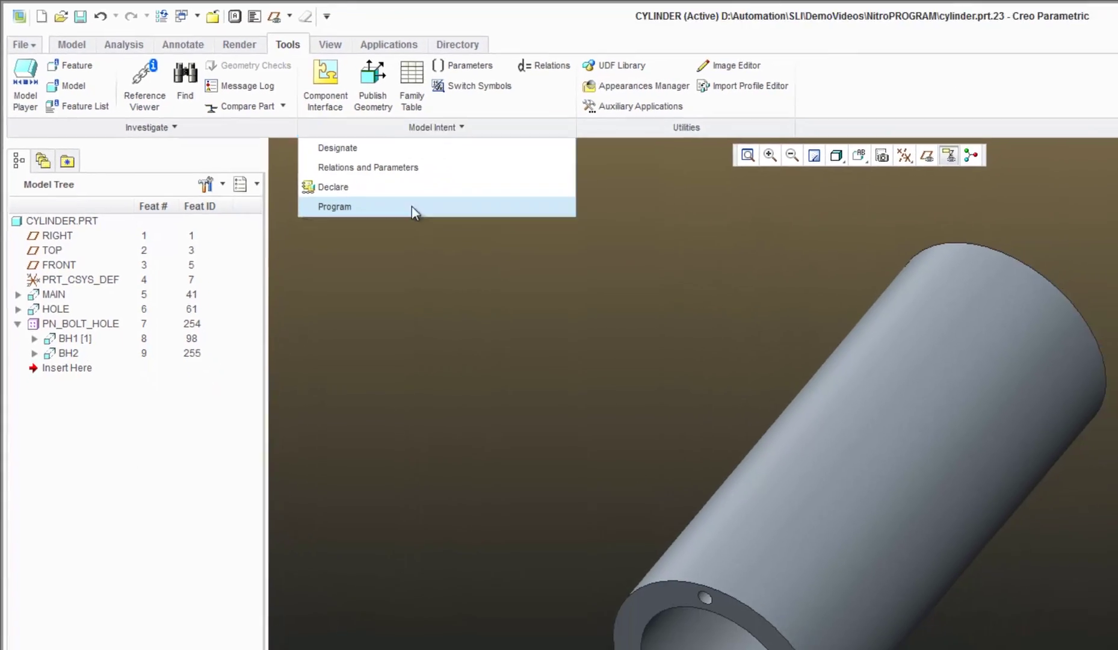
pyautogui.click(507, 251)
pyautogui.click(1112, 50)
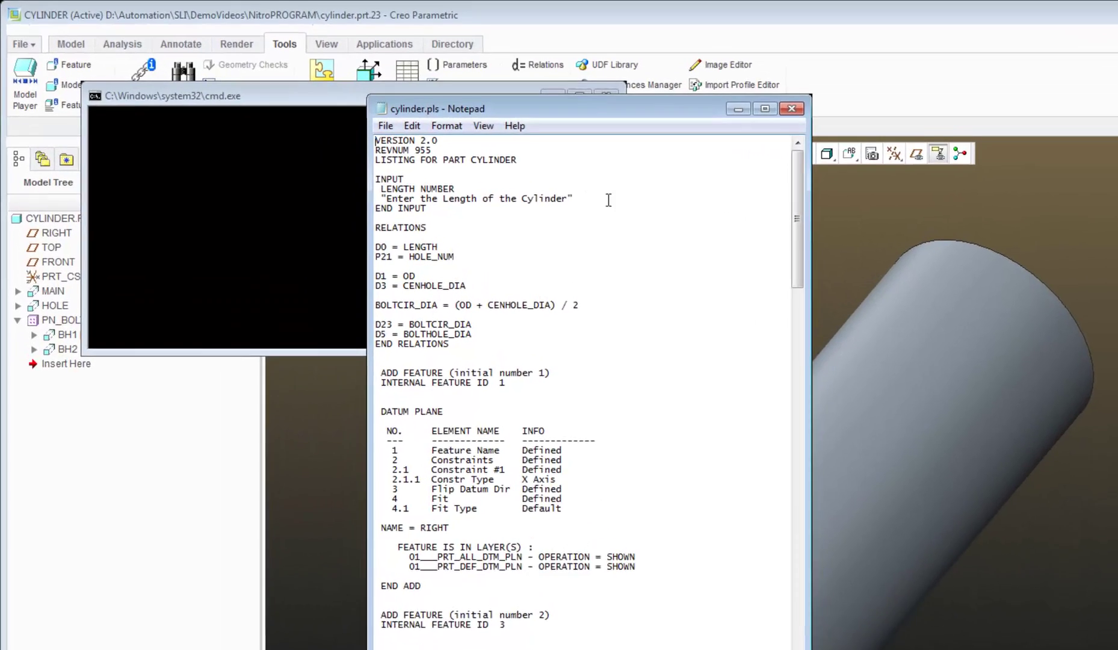
# - Add OD NUMBER, CENHOLE_DIA NUMBER and HOLE_STATE input lines below the length prompt
pyautogui.click(472, 146)
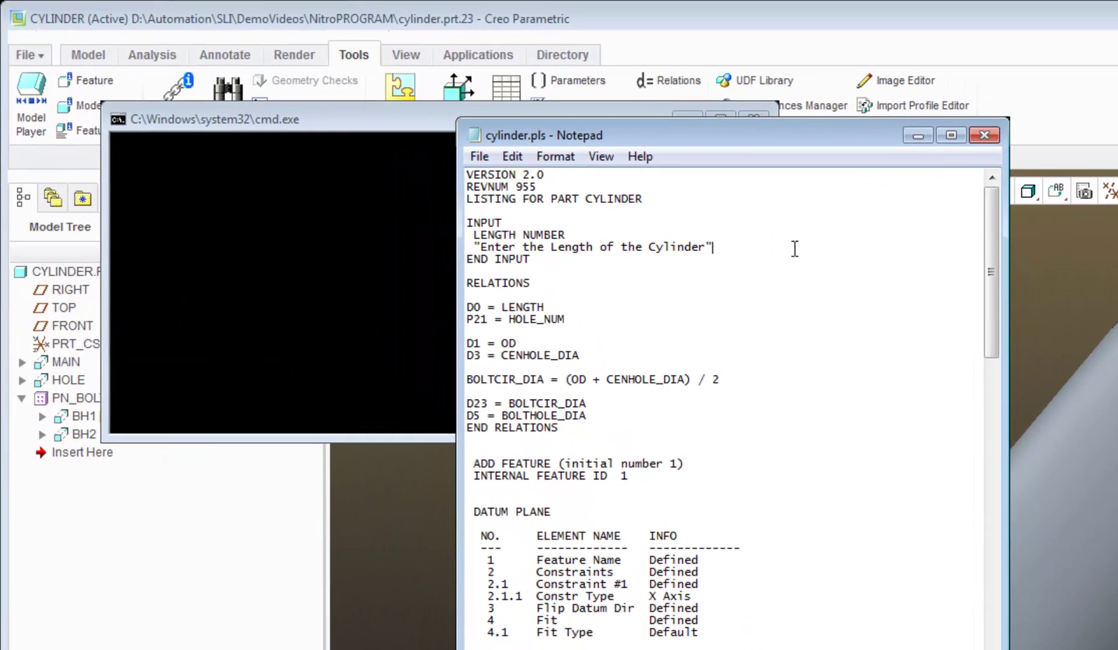
pyautogui.press('Return')
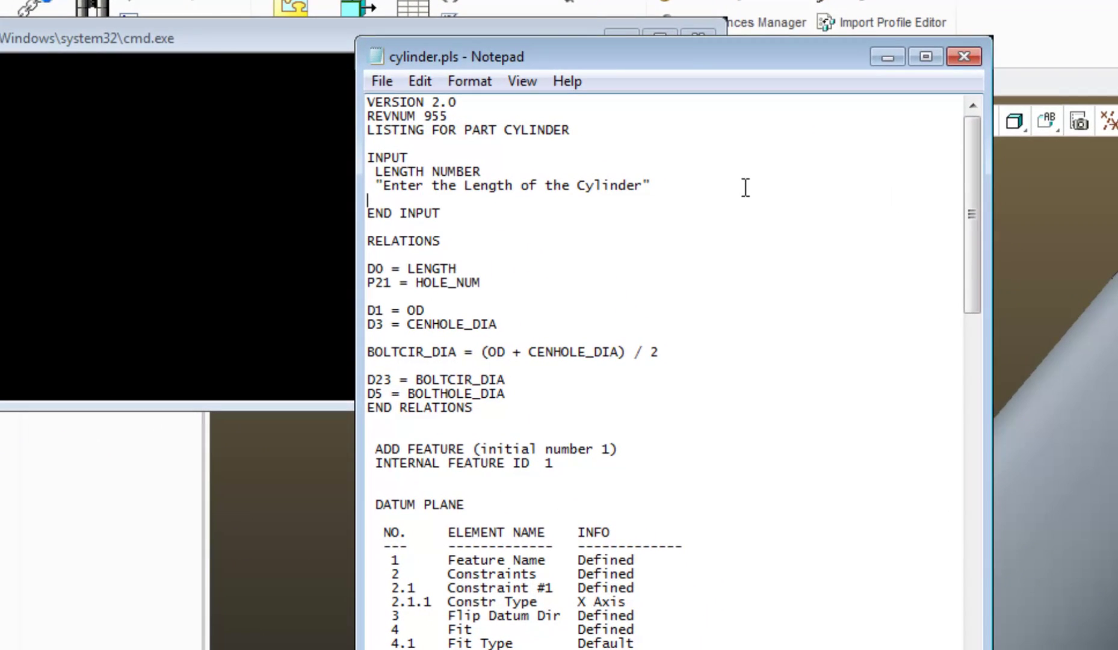
pyautogui.write('OD ')
pyautogui.write('NUM')
pyautogui.write('BER')
pyautogui.press('Return')
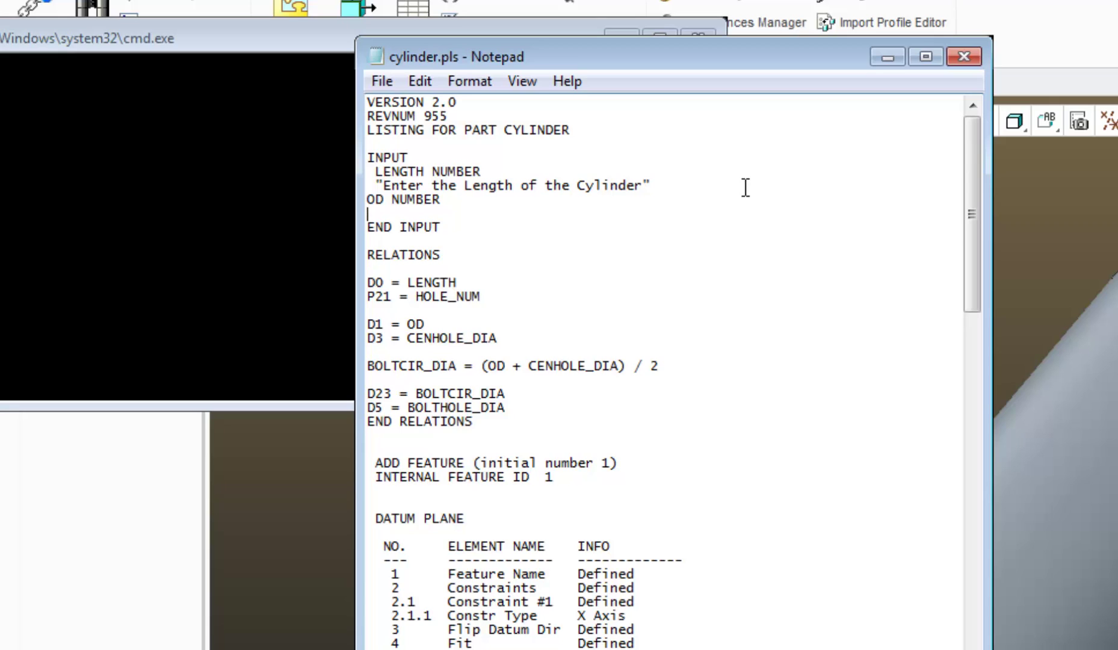
pyautogui.write('CEN')
pyautogui.write('HOLE')
pyautogui.write('_DIA ')
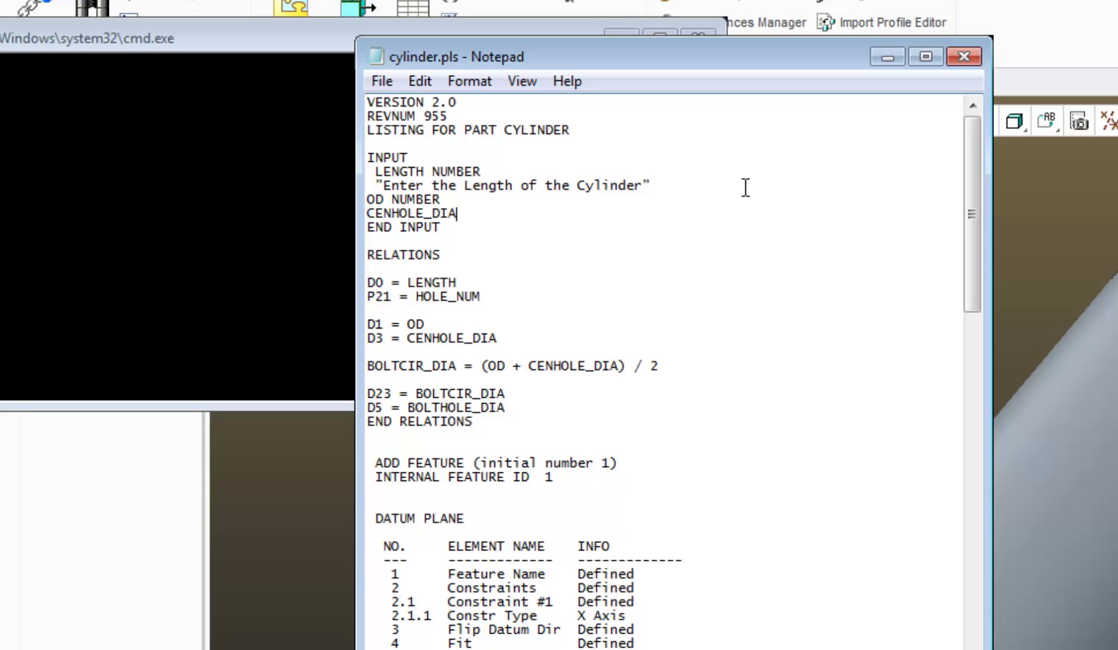
pyautogui.write('NUMBE')
pyautogui.write('R')
pyautogui.press('Return')
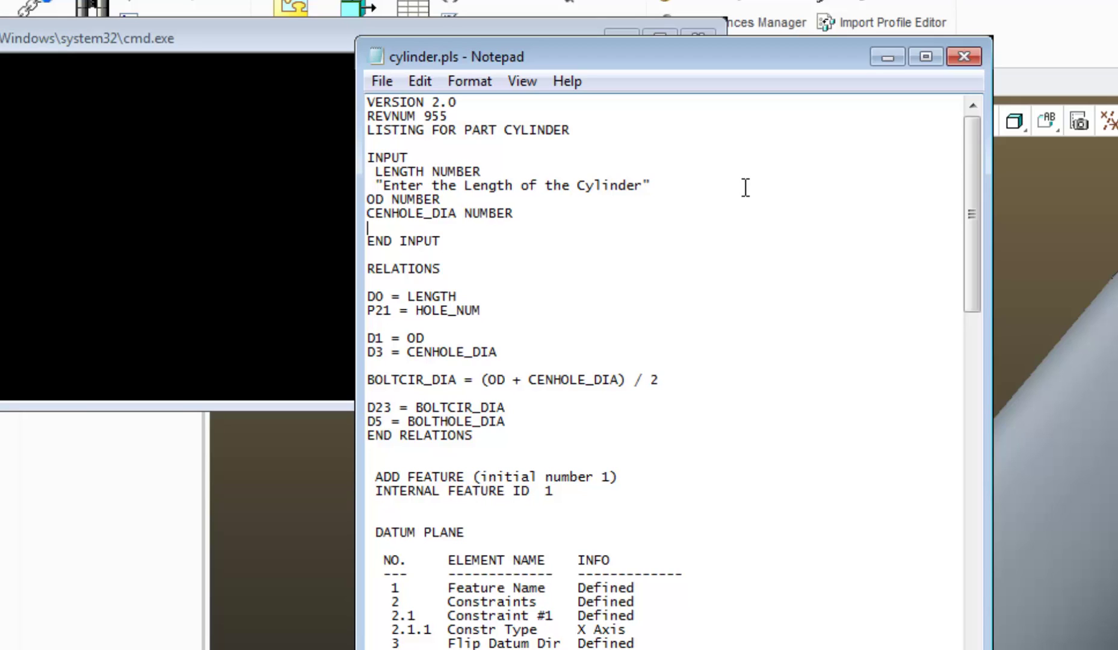
pyautogui.write('HOLE')
pyautogui.write('_STAT')
pyautogui.write('E')
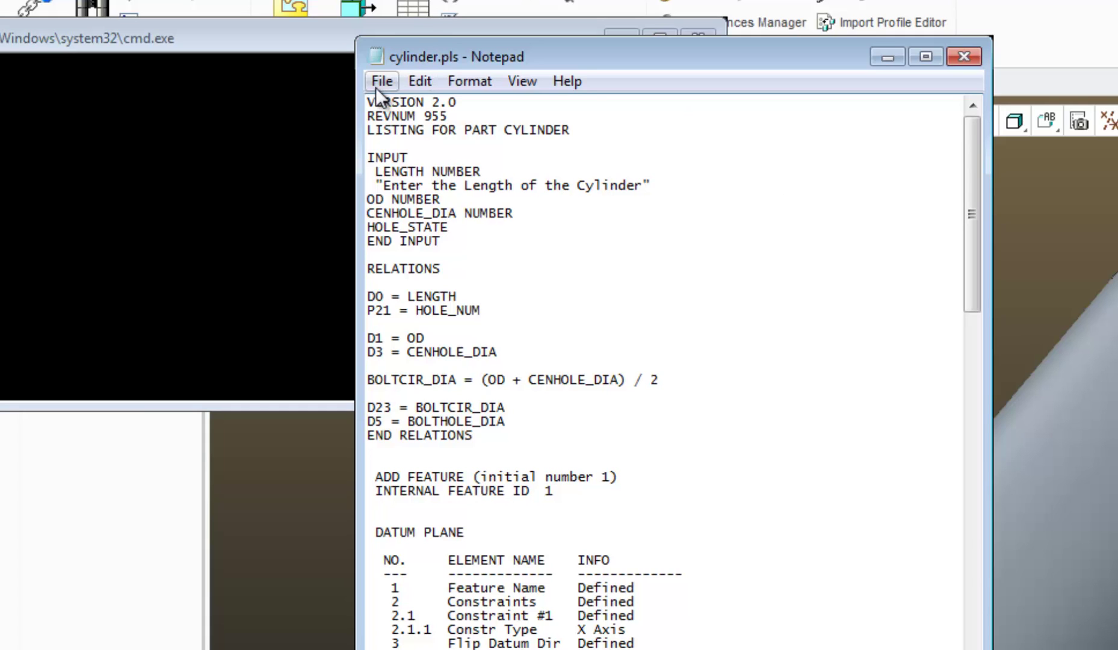
# - Declare HOLE_STATE as YES_NO, then save cylinder.pls and exit Notepad
pyautogui.click(383, 82)
pyautogui.click(821, 285)
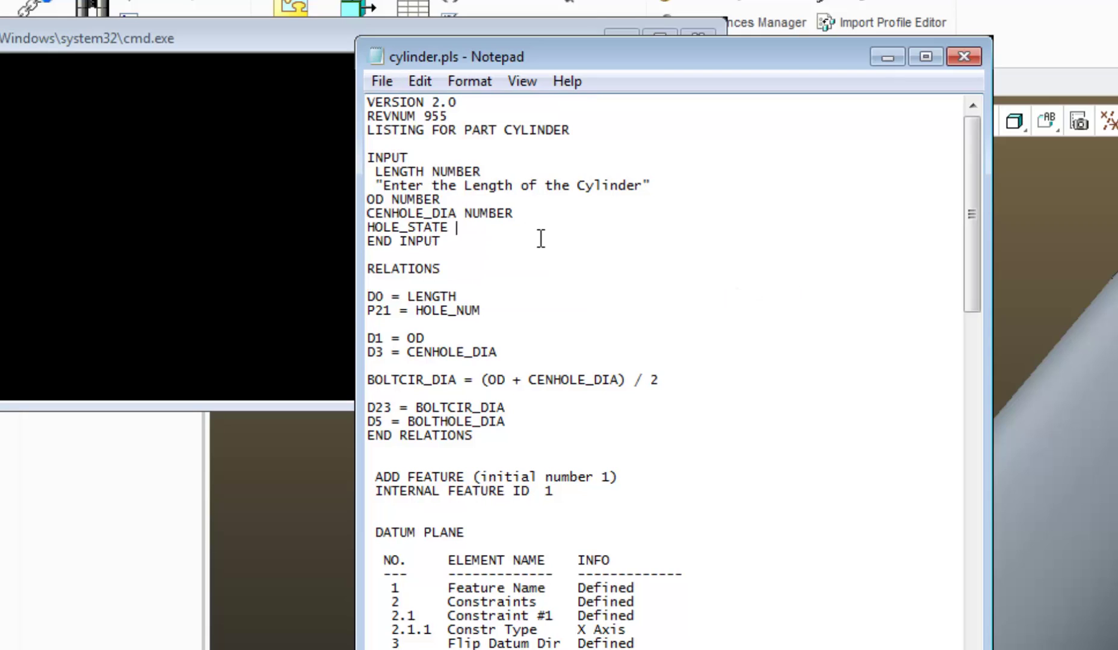
pyautogui.write('YES')
pyautogui.write('-')
pyautogui.press('BackSpace')
pyautogui.write('_')
pyautogui.write('NO')
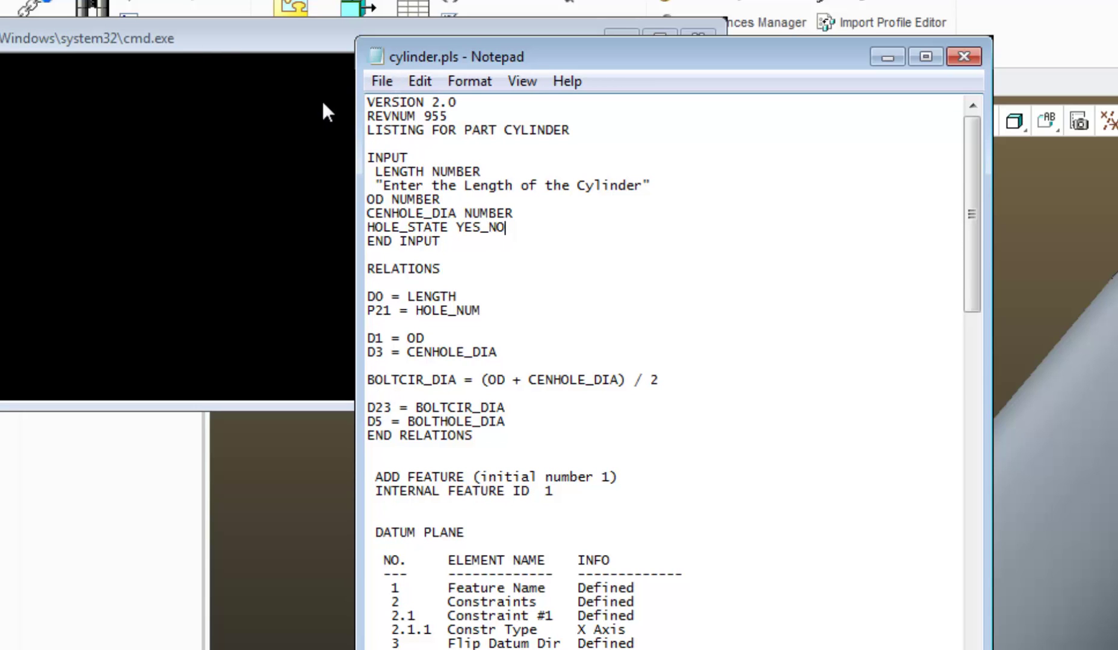
pyautogui.click(382, 80)
pyautogui.click(380, 265)
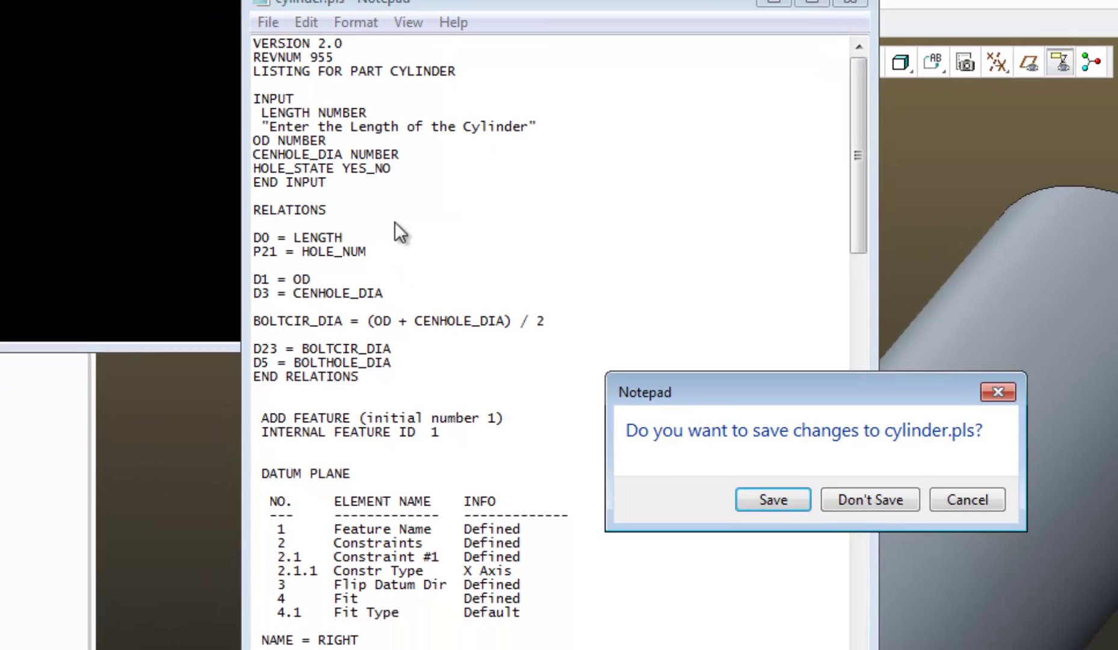
pyautogui.click(710, 468)
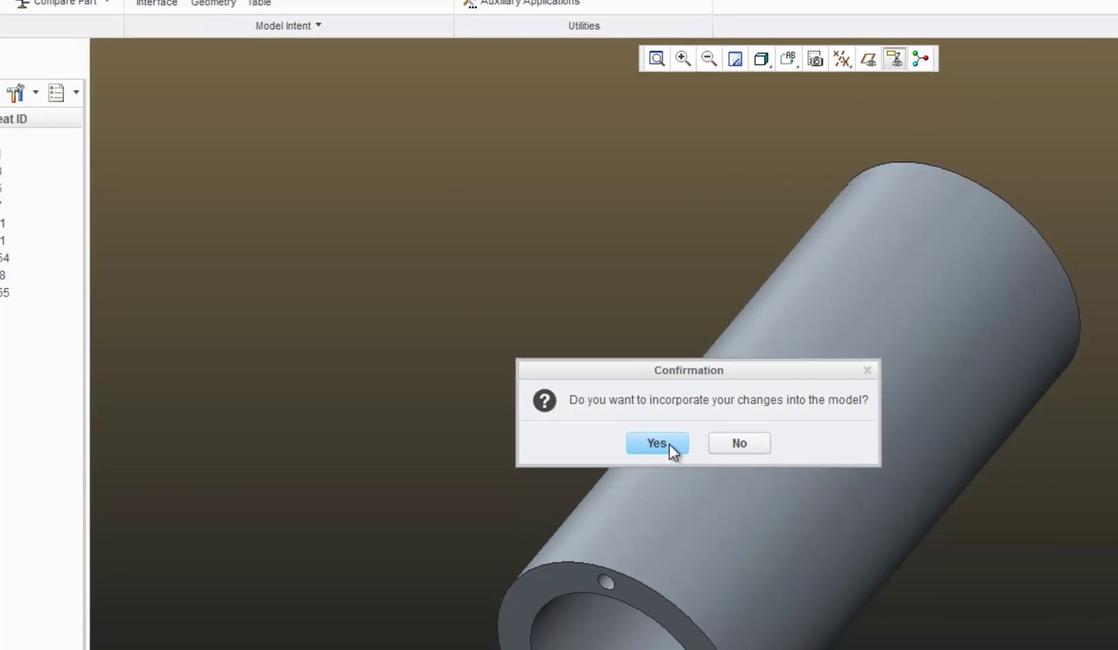
# - Incorporate the changes and select LENGTH, OD, CENHOLE_DIA and HOLE_STATE for new values
pyautogui.click(743, 495)
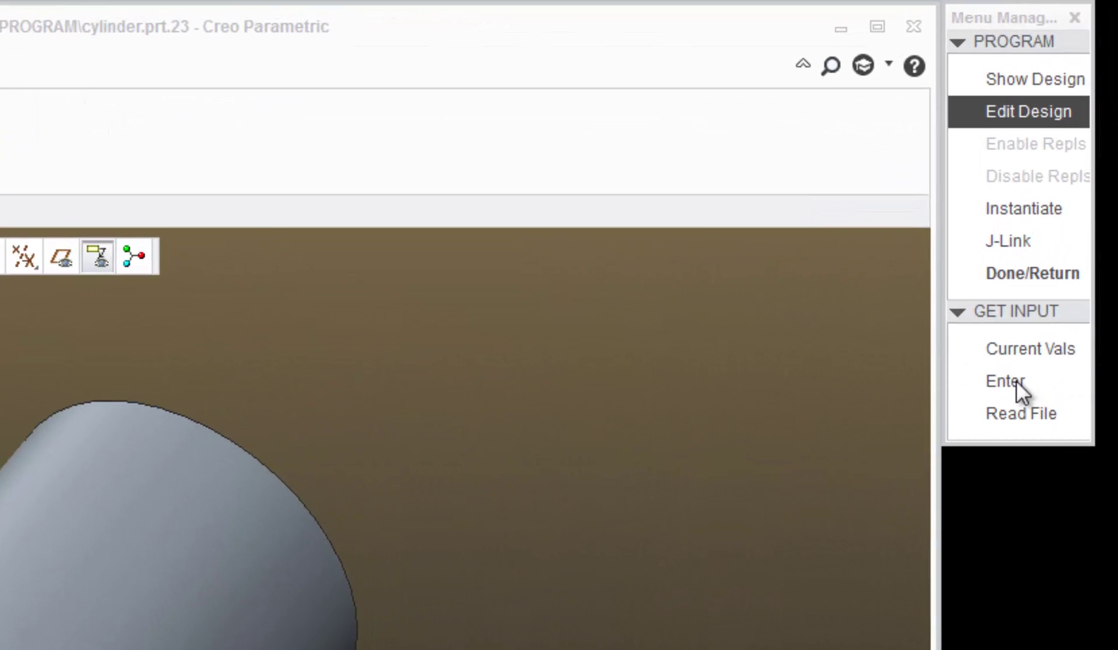
pyautogui.click(1044, 390)
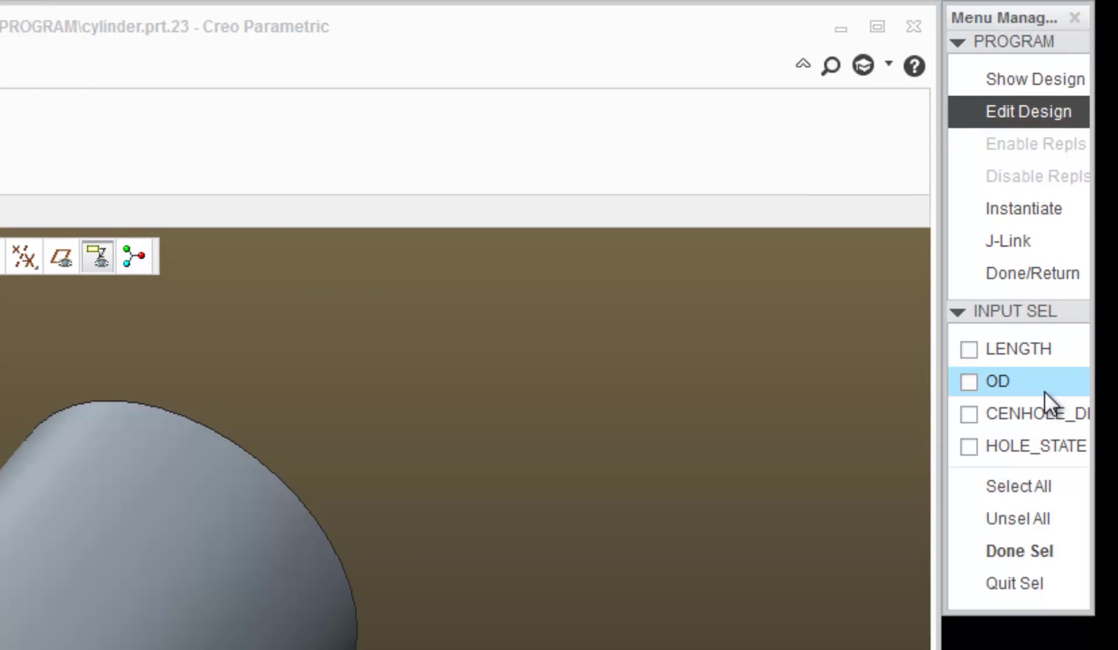
pyautogui.click(974, 352)
pyautogui.click(971, 381)
pyautogui.click(968, 425)
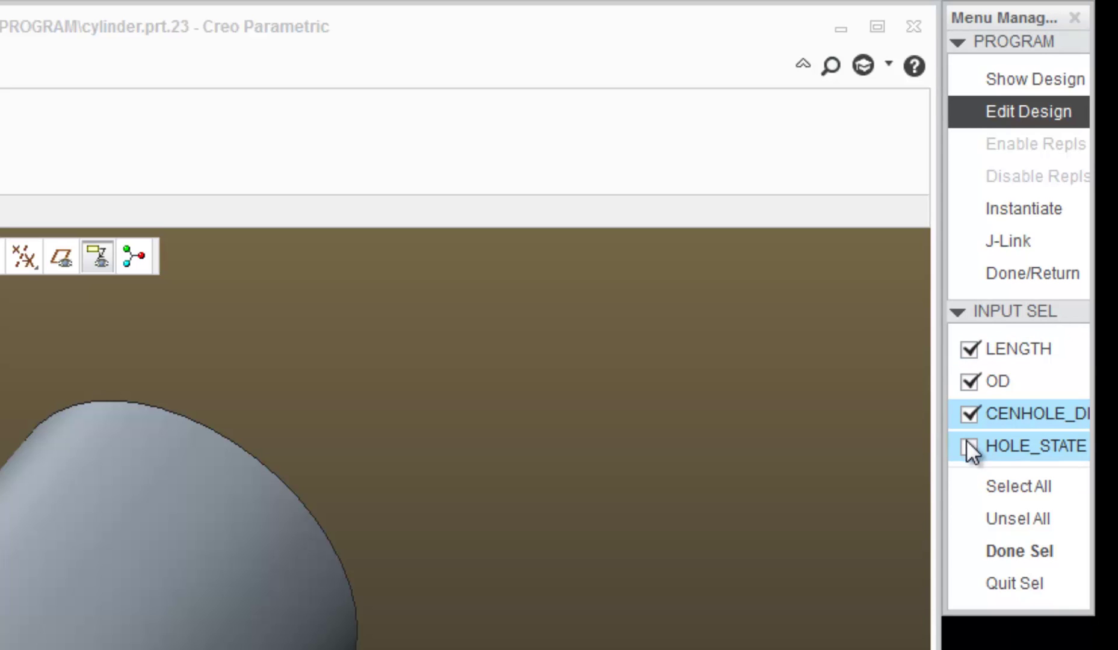
pyautogui.click(968, 445)
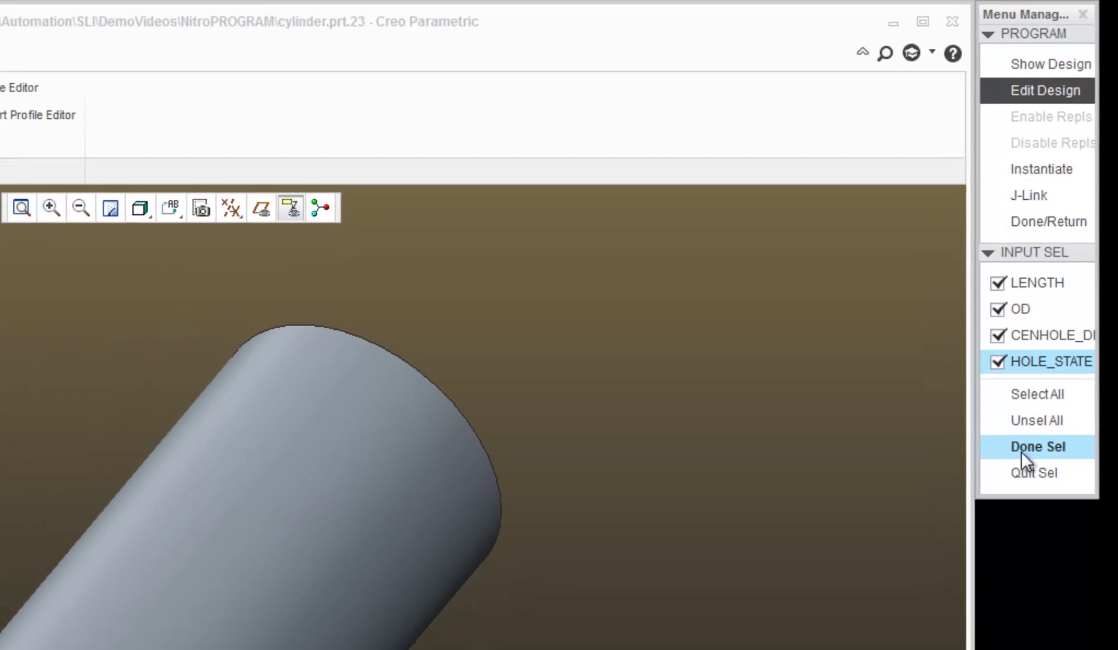
pyautogui.click(1021, 448)
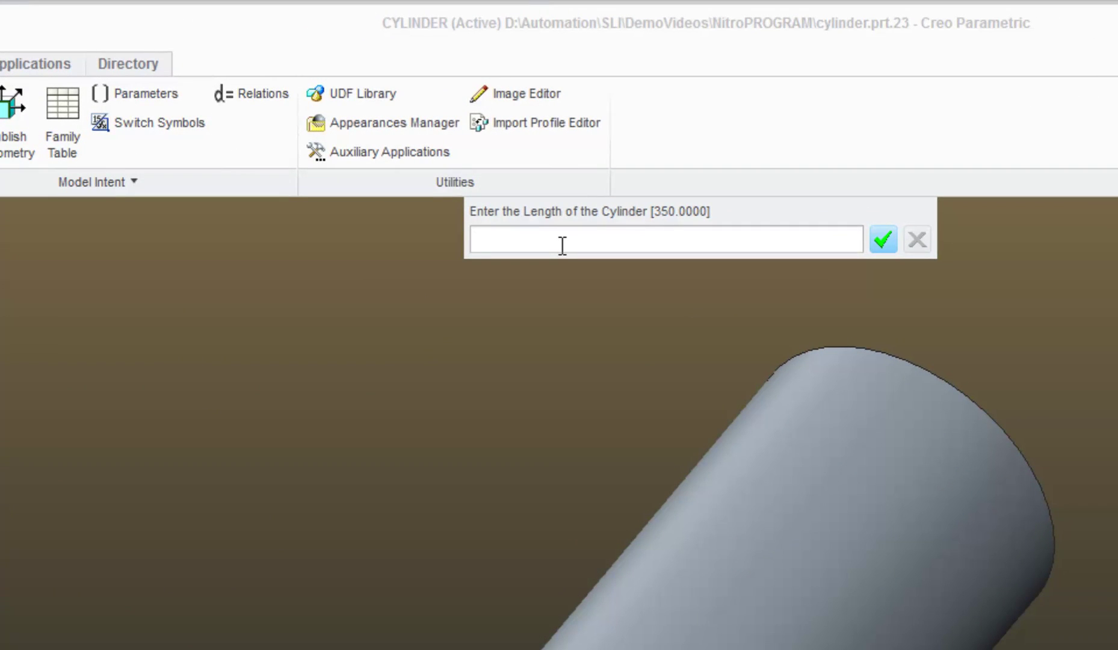
# - Enter length 250, OD 250, CENHOLE_DIA 150 and answer Yes for HOLE_STATE
pyautogui.write('250')
pyautogui.press('Return')
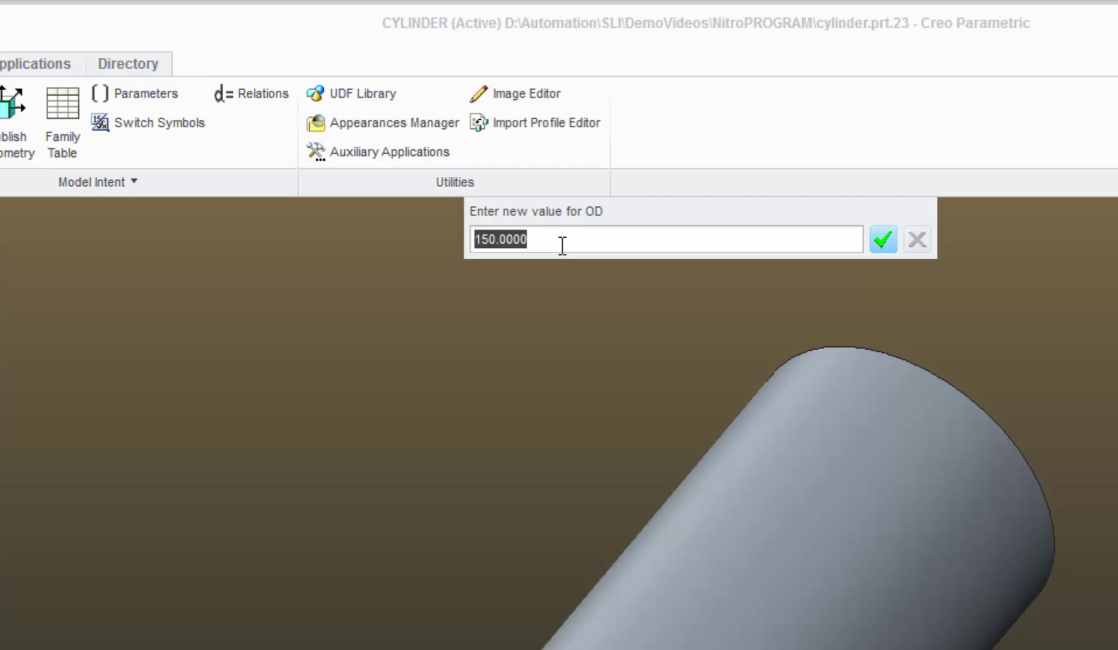
pyautogui.write('250')
pyautogui.press('Return')
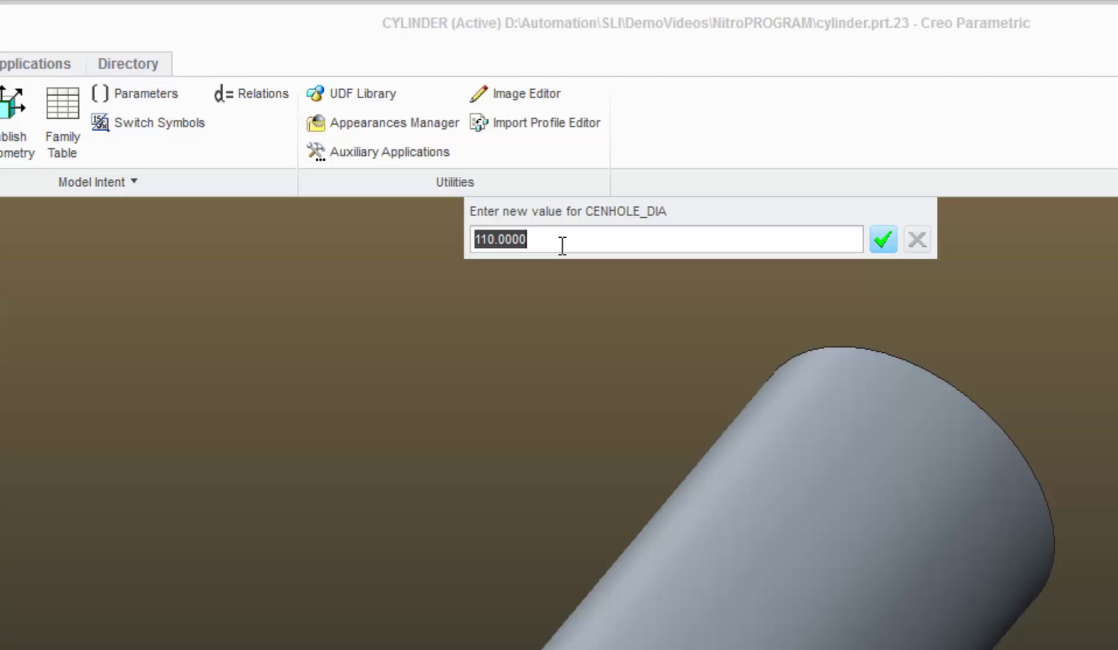
pyautogui.write('15')
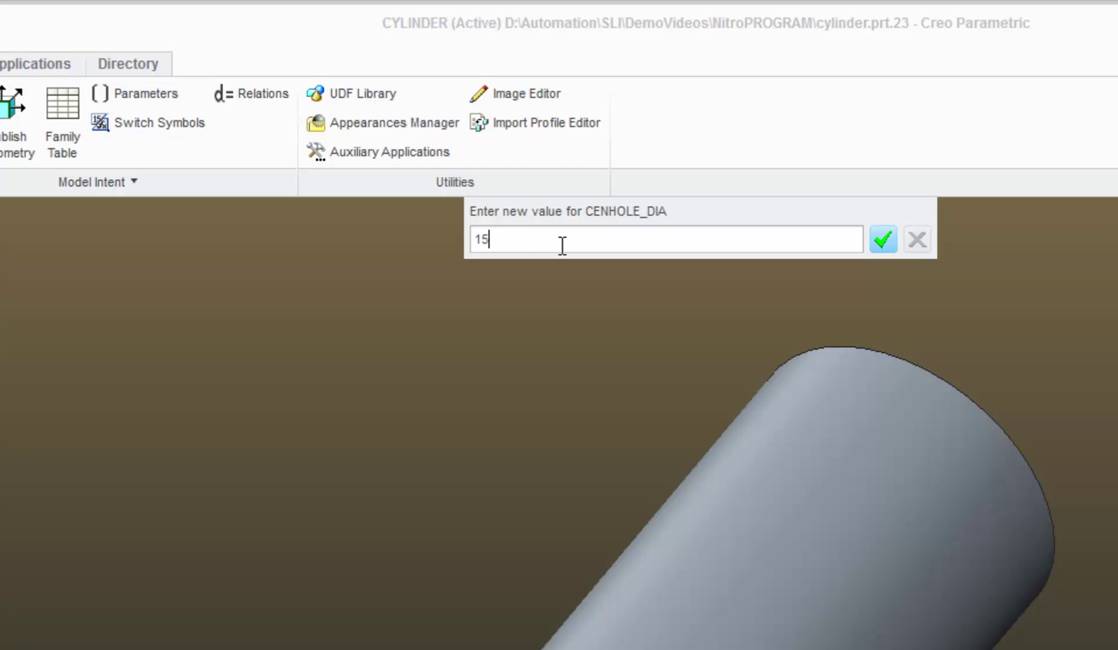
pyautogui.write('0')
pyautogui.press('Return')
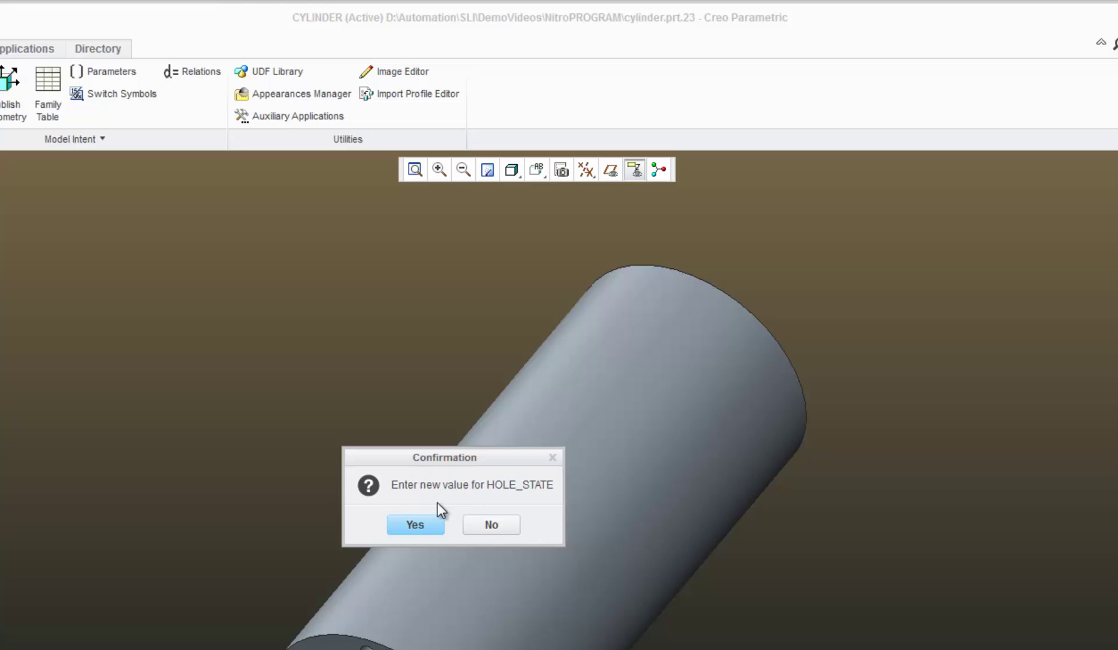
pyautogui.click(414, 525)
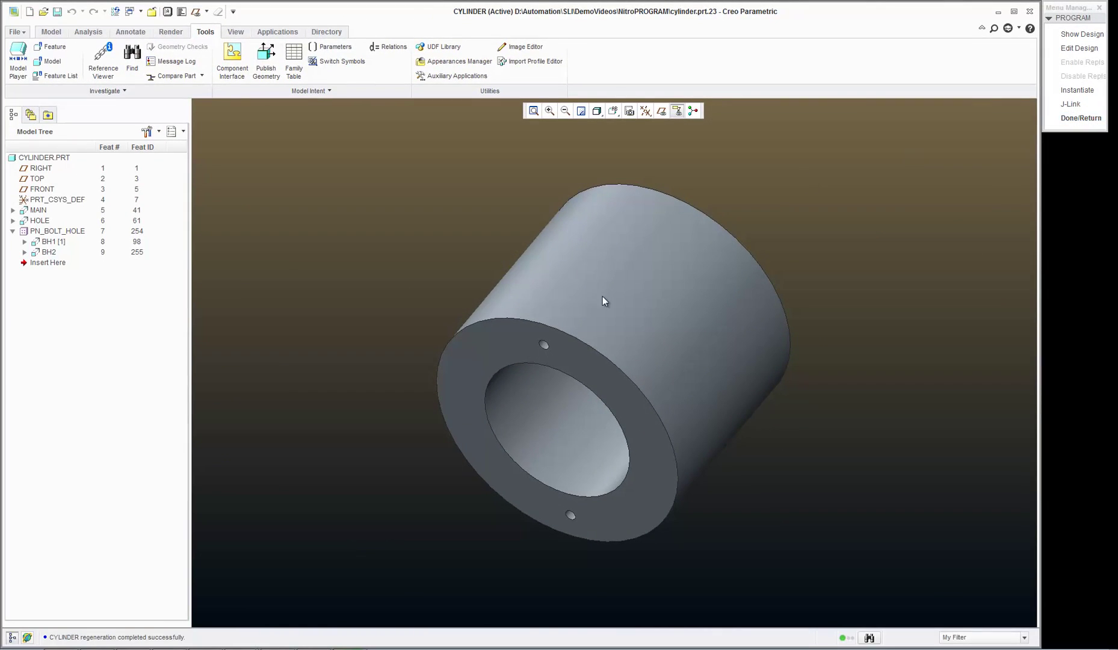
pyautogui.moveTo(603, 296)
pyautogui.mouseDown(button='middle')
pyautogui.moveTo(648, 250)
pyautogui.moveTo(629, 259)
pyautogui.moveTo(624, 237)
pyautogui.moveTo(522, 482)
pyautogui.mouseUp(button='middle')
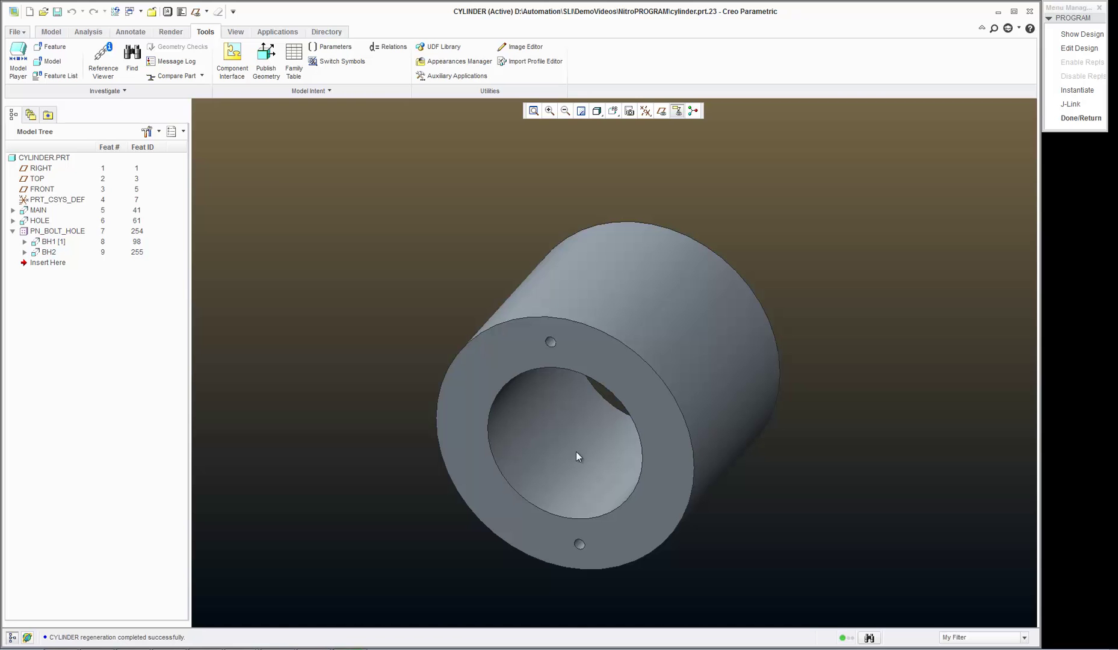
# - Rerun the program input entry with only CENHOLE_DIA selected for change
pyautogui.click(1080, 118)
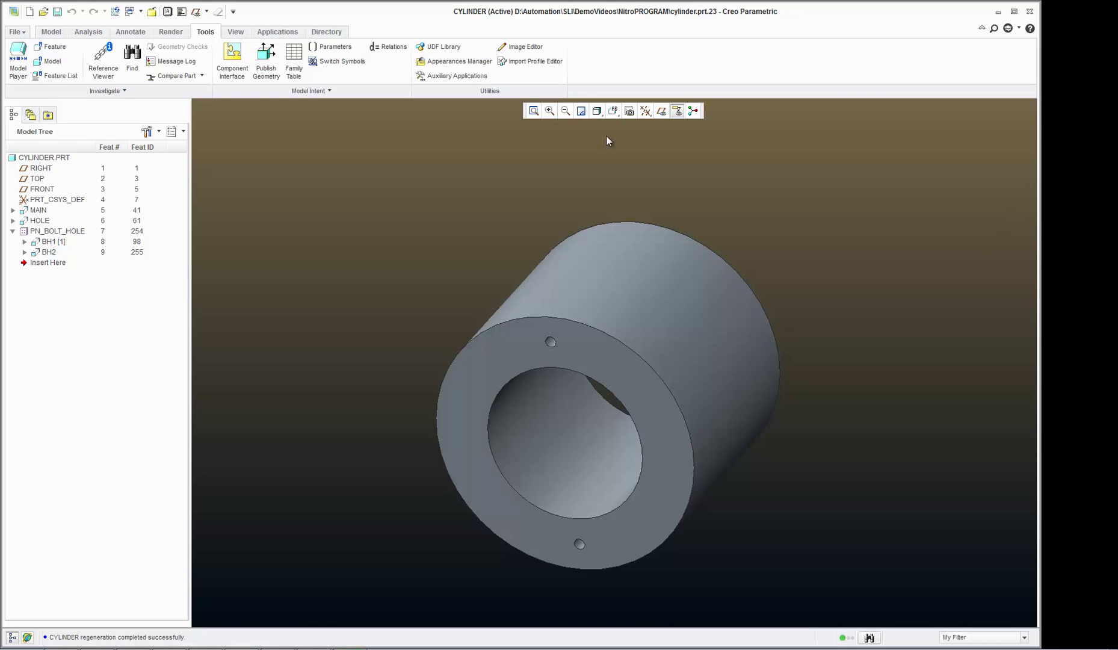
pyautogui.click(116, 13)
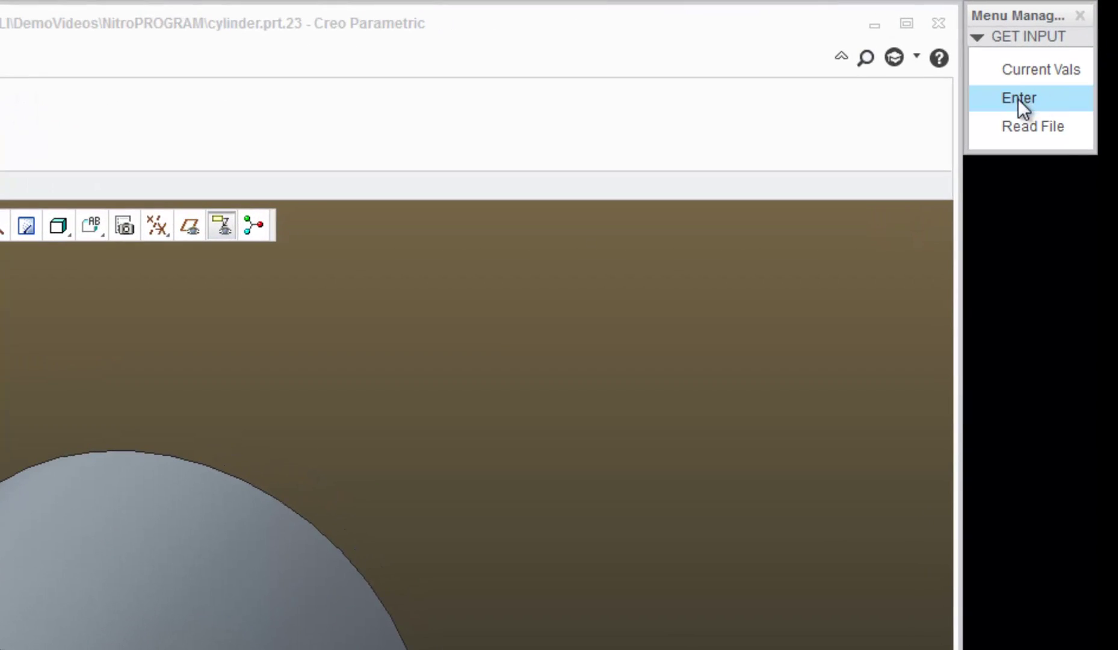
pyautogui.click(1017, 98)
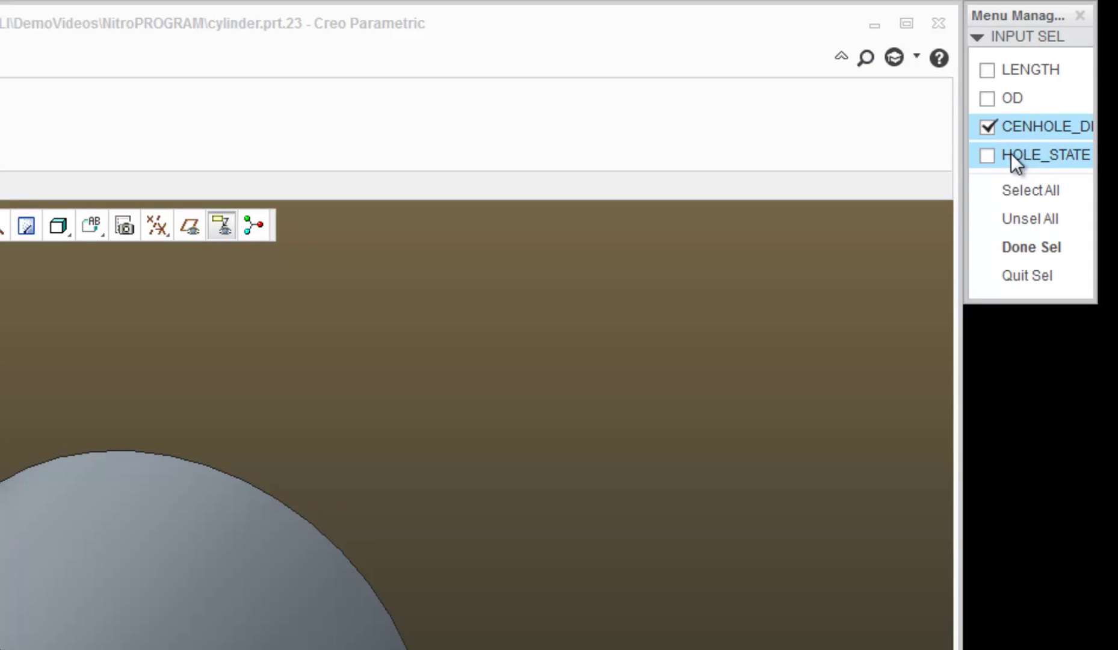
pyautogui.click(1030, 246)
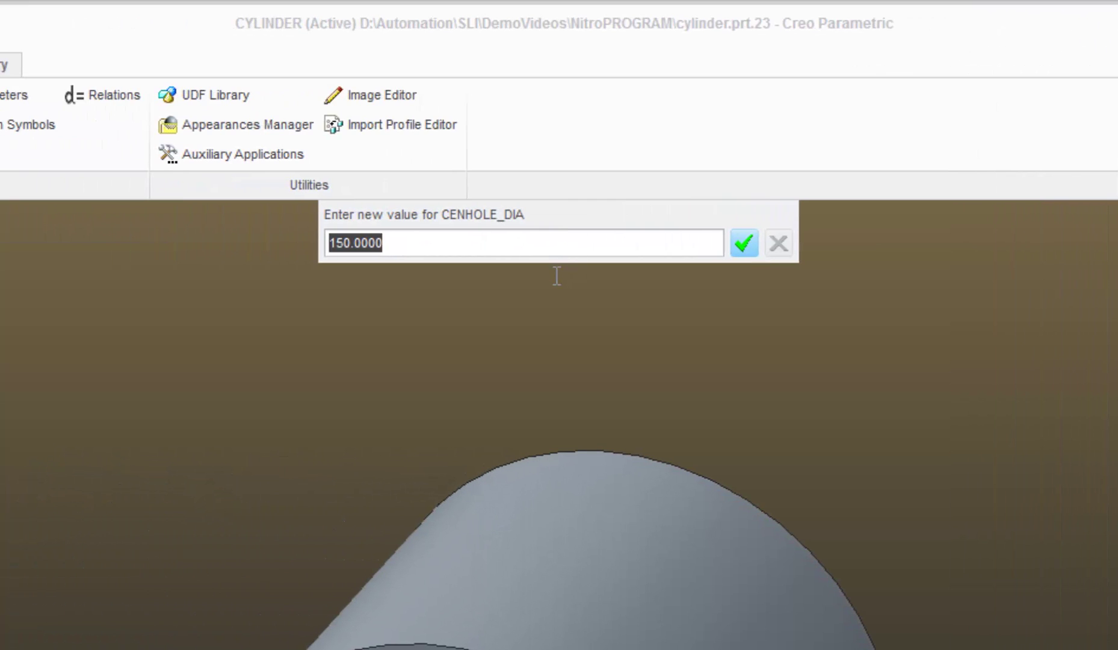
# - Set CENHOLE_DIA to 100, then view the regenerated tube end-on in the Front view
pyautogui.write('100')
pyautogui.press('Return')
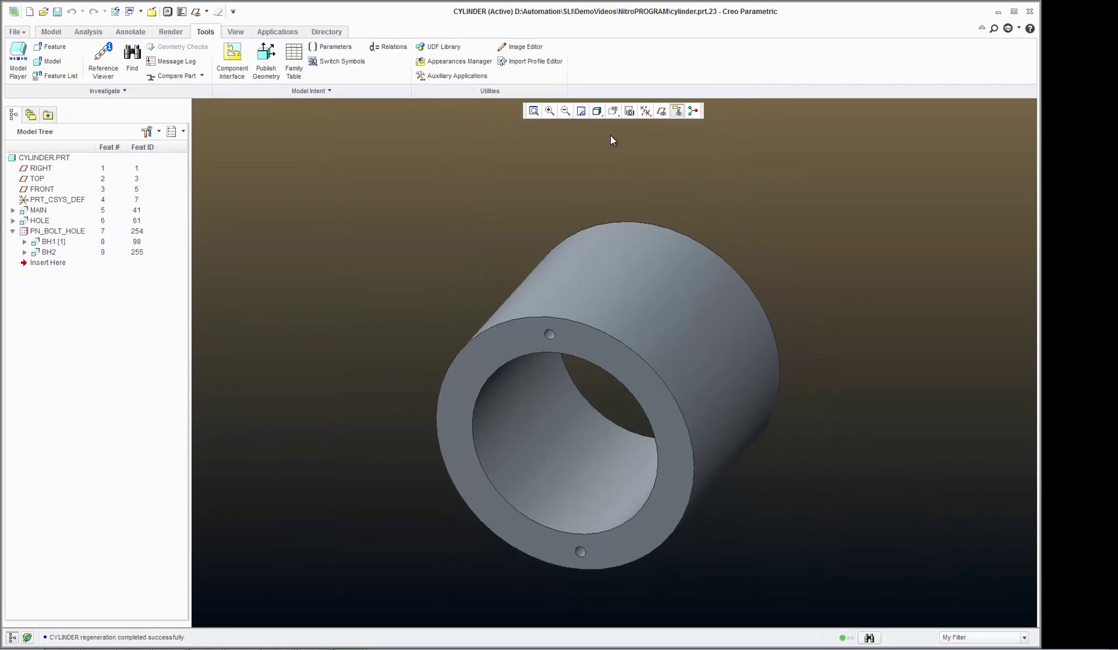
pyautogui.moveTo(653, 238); pyautogui.dragTo(669, 217, button='middle')
pyautogui.press('v')
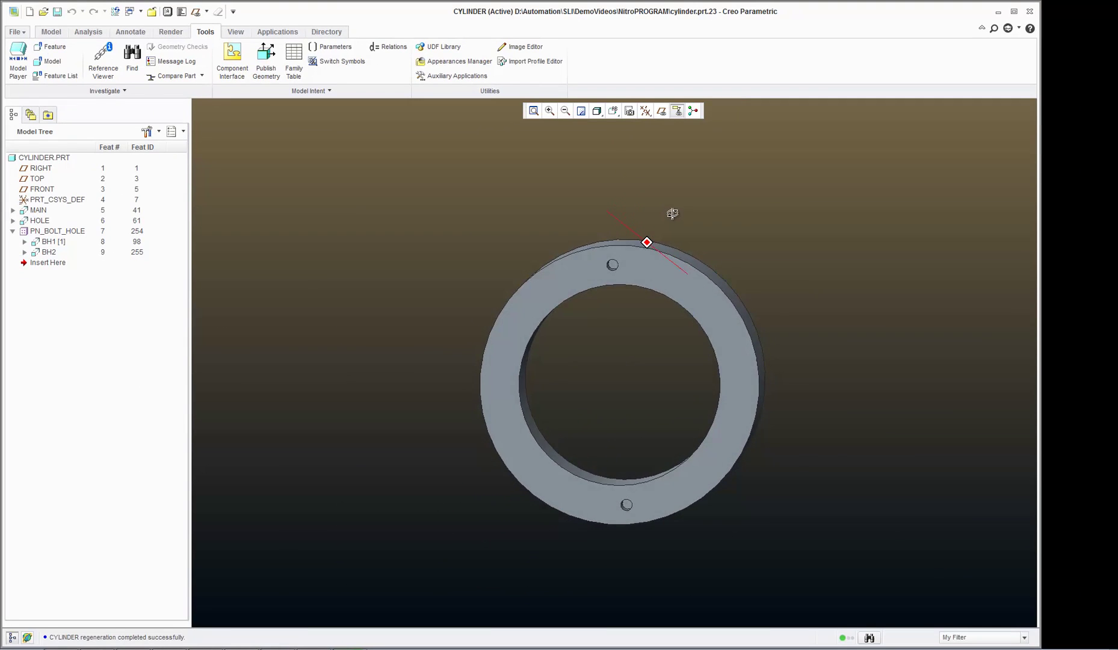